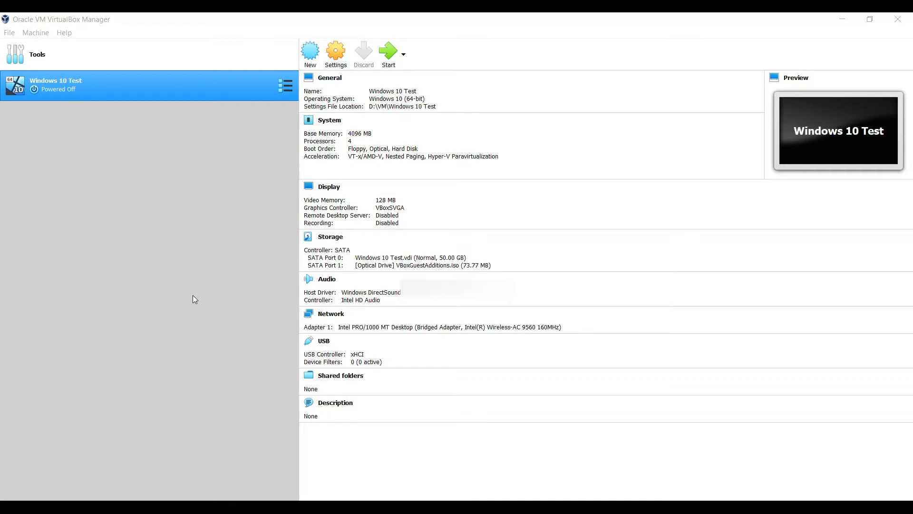
Step: Create a new VM named 'Peppermint 10' in D:\VM as Linux Ubuntu (64-bit)
left_click(245, 24)
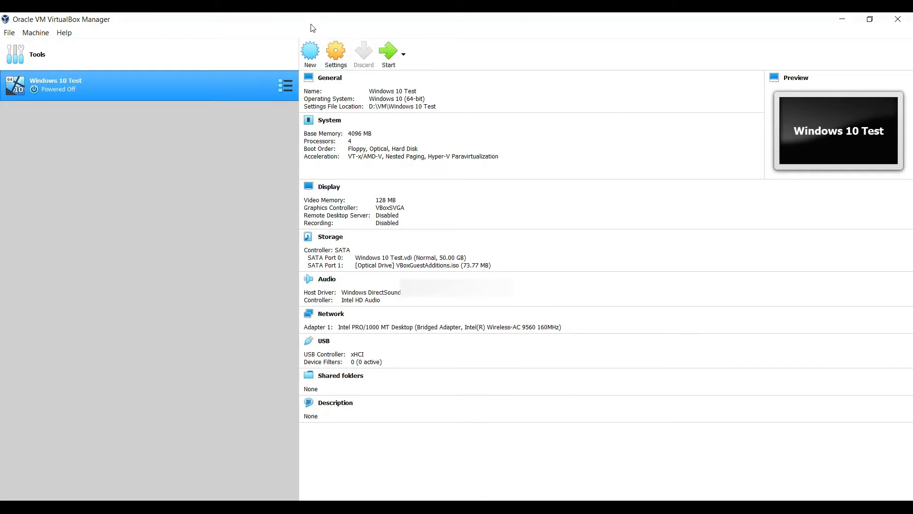
left_click(317, 61)
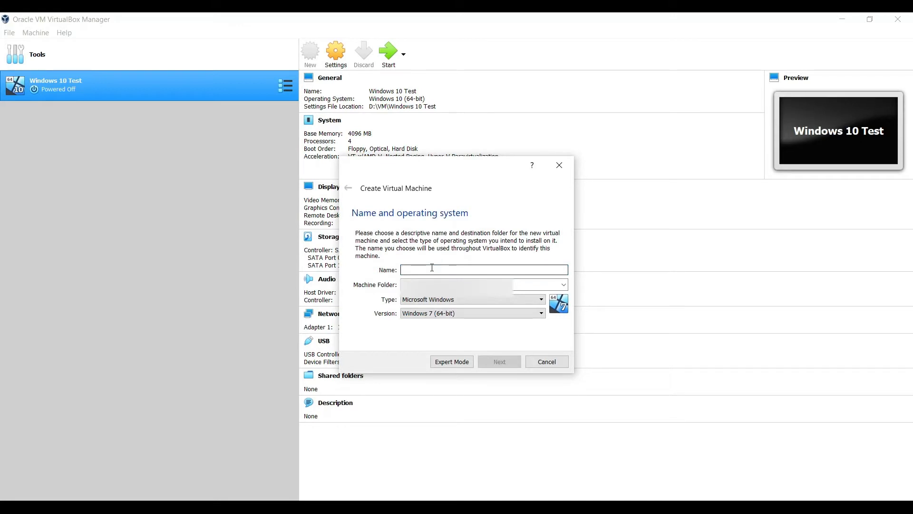
type("P")
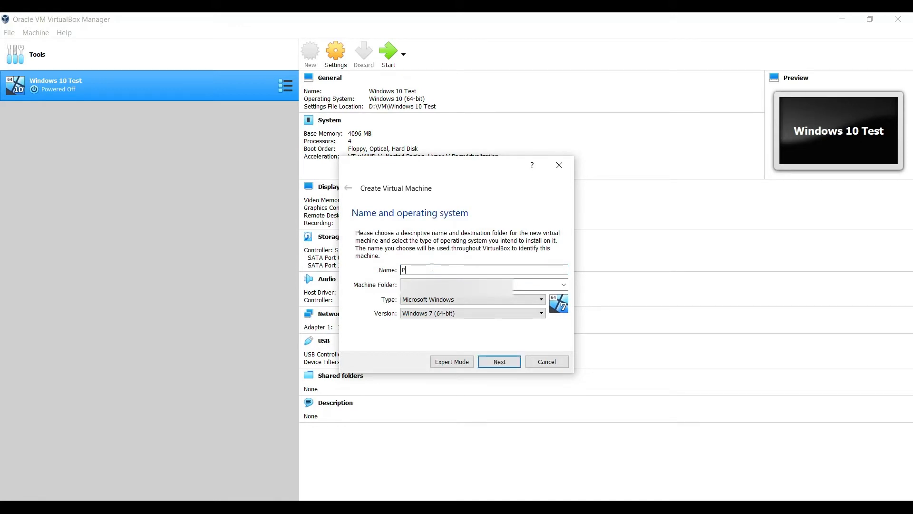
type("eppermin")
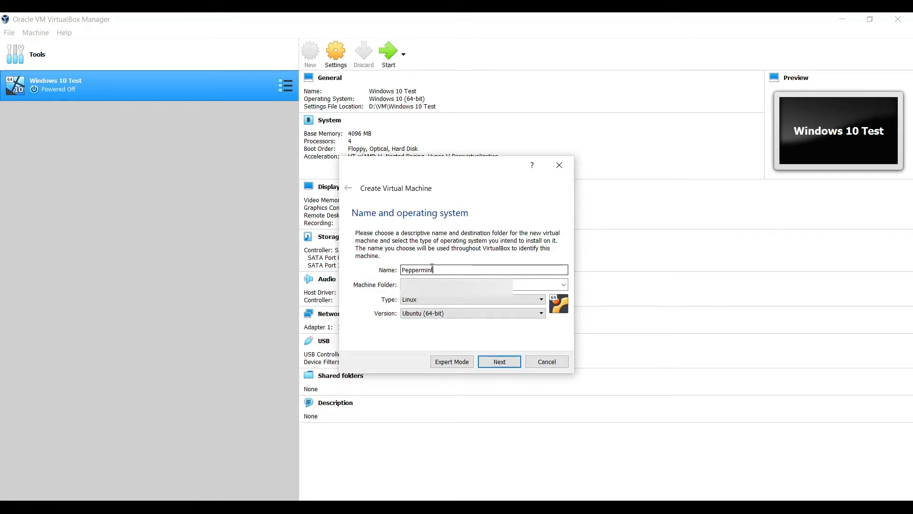
type("t 10")
left_click(564, 284)
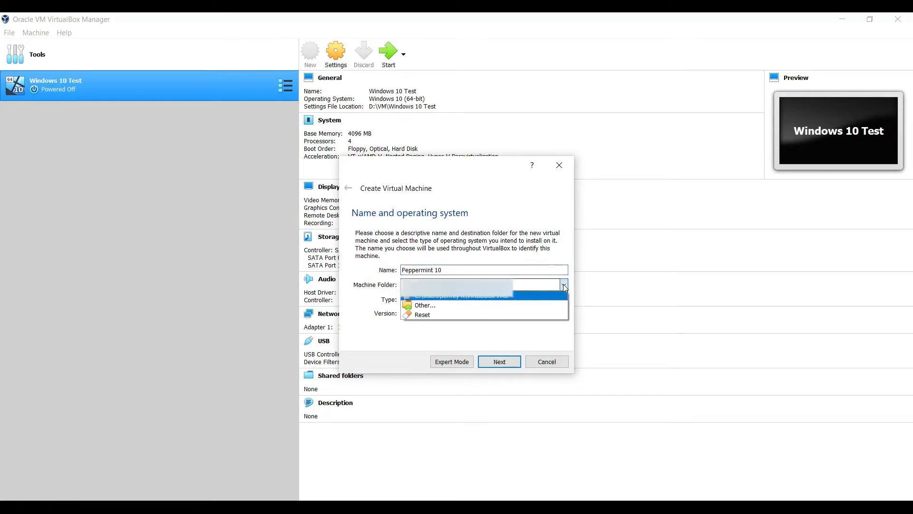
left_click(543, 301)
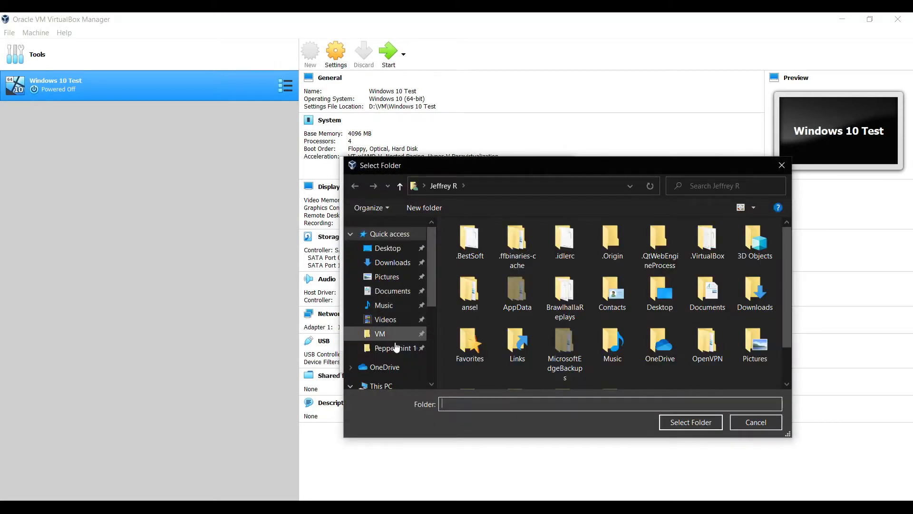
left_click(390, 336)
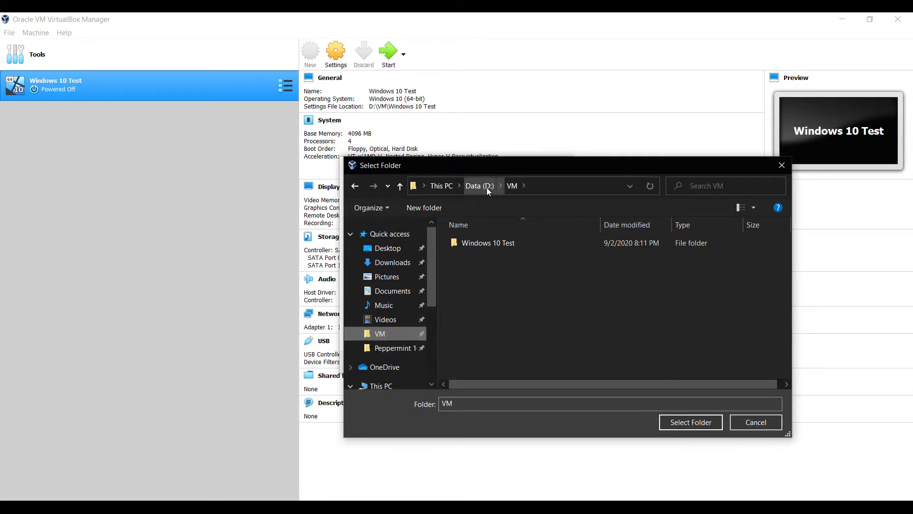
left_click(700, 423)
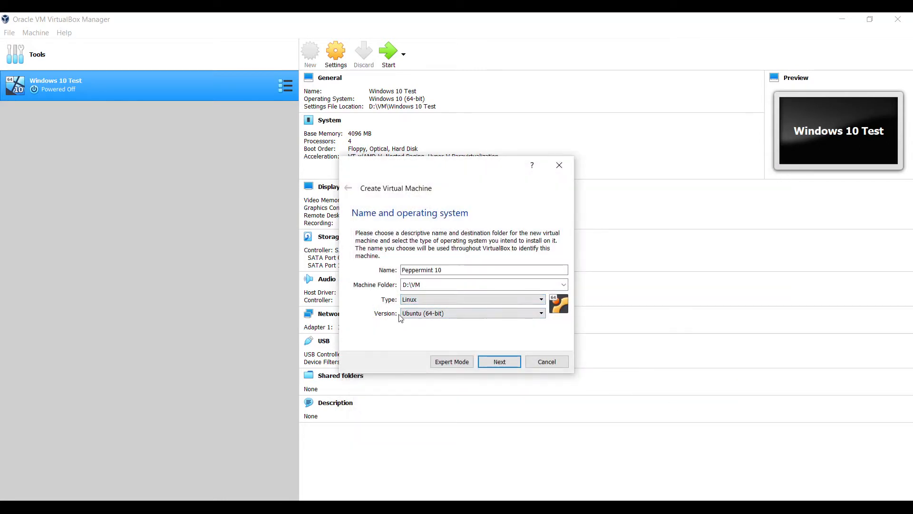
left_click(453, 313)
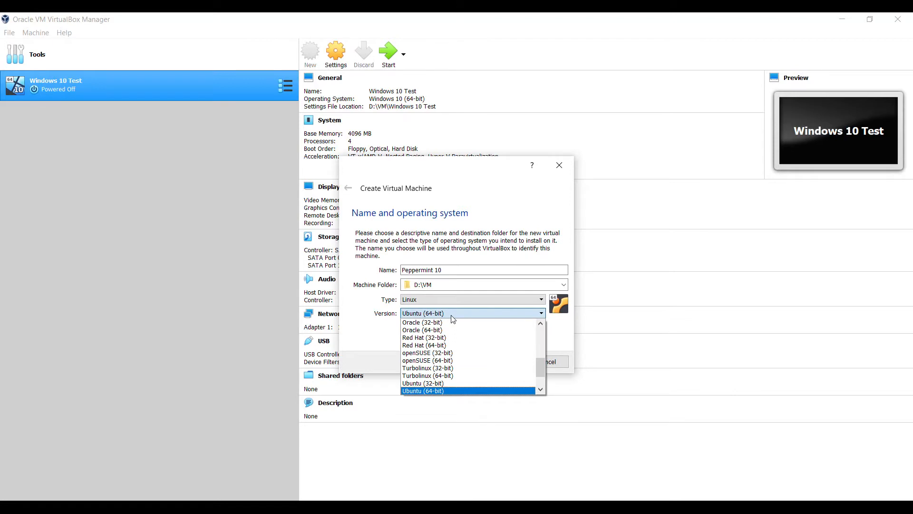
left_click(453, 318)
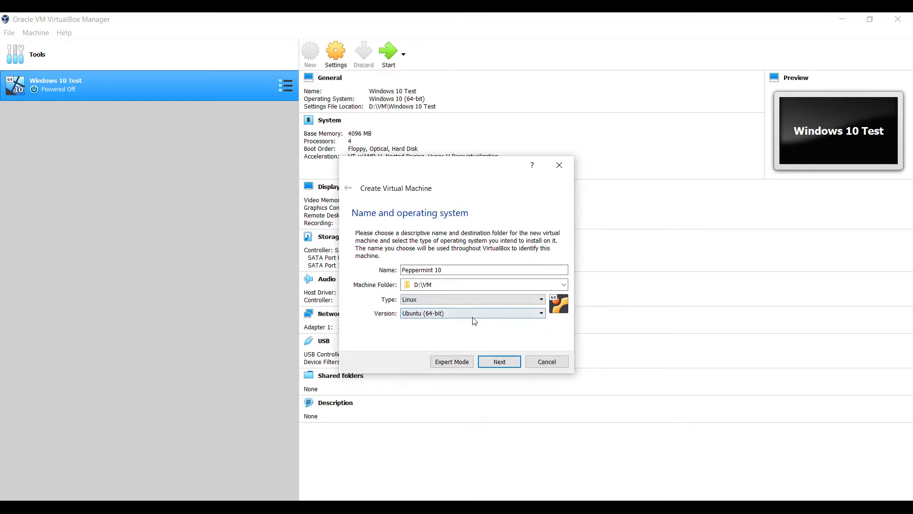
left_click(500, 362)
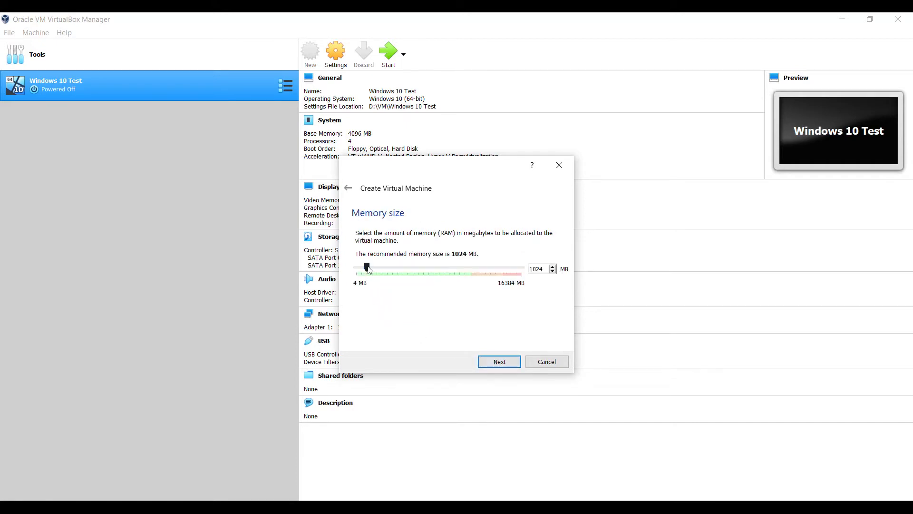
Step: Set the new machine's memory size to 4096 MB
left_click_drag(369, 269, 392, 276)
left_click_drag(392, 276, 399, 270)
left_click(499, 362)
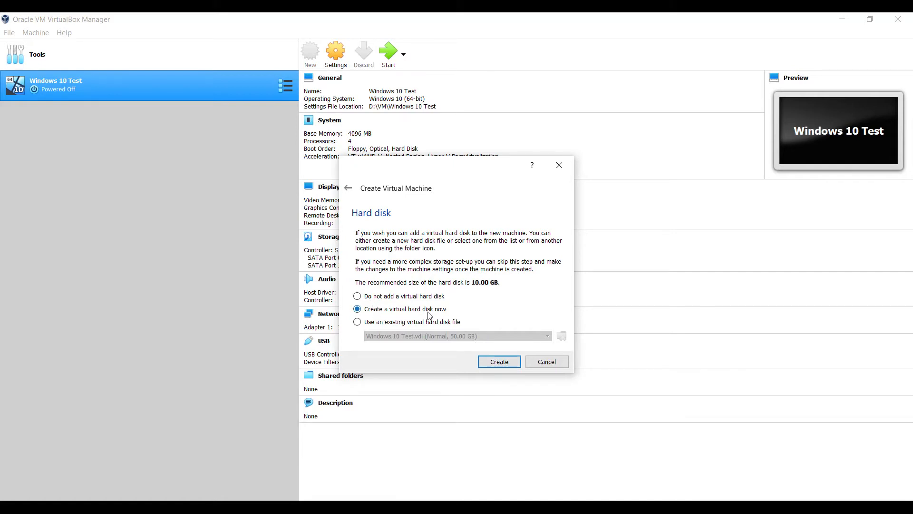
Step: Create a new virtual hard disk as a fixed-size VDI file
left_click(499, 362)
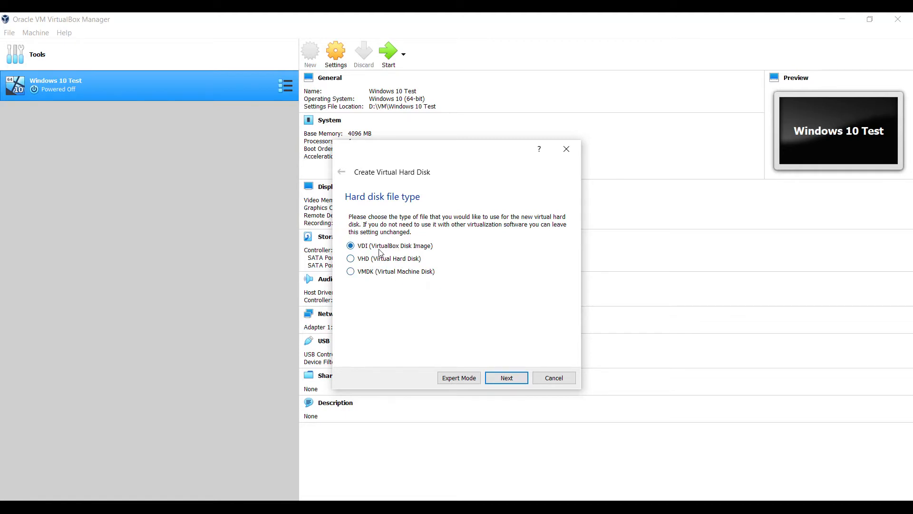
left_click(515, 380)
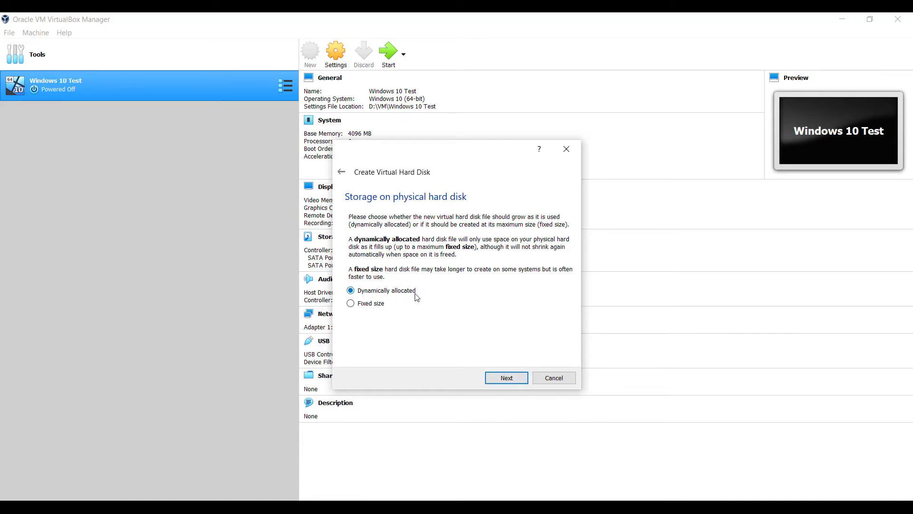
left_click(353, 307)
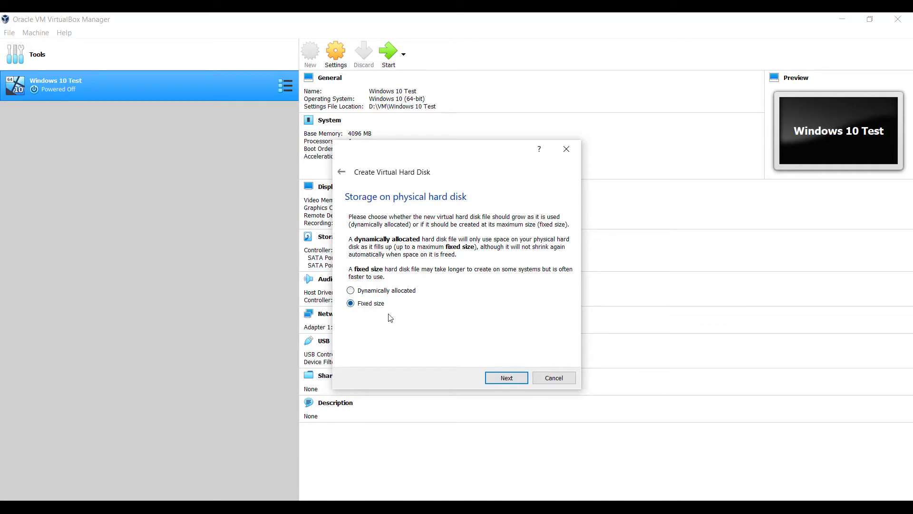
left_click(507, 378)
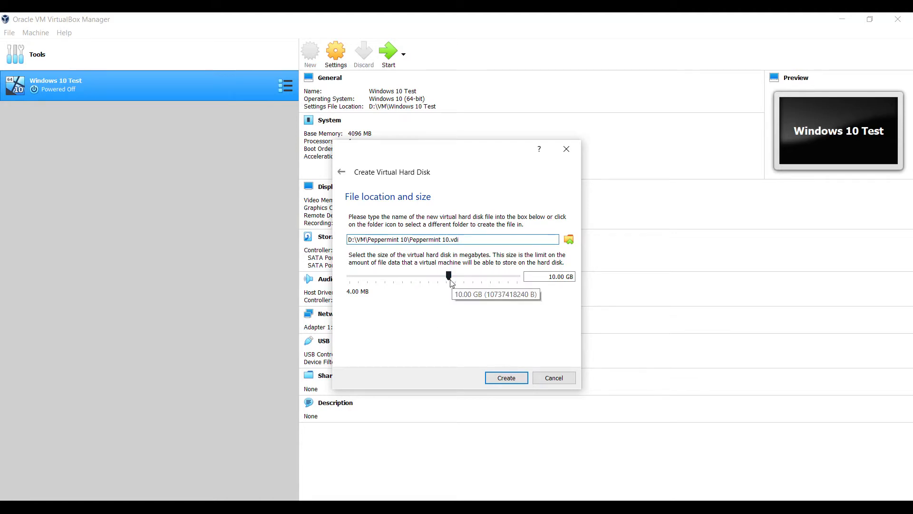
Step: Size the Peppermint 10.vdi disk at 40.91 GB and create it
left_click_drag(451, 282, 469, 286)
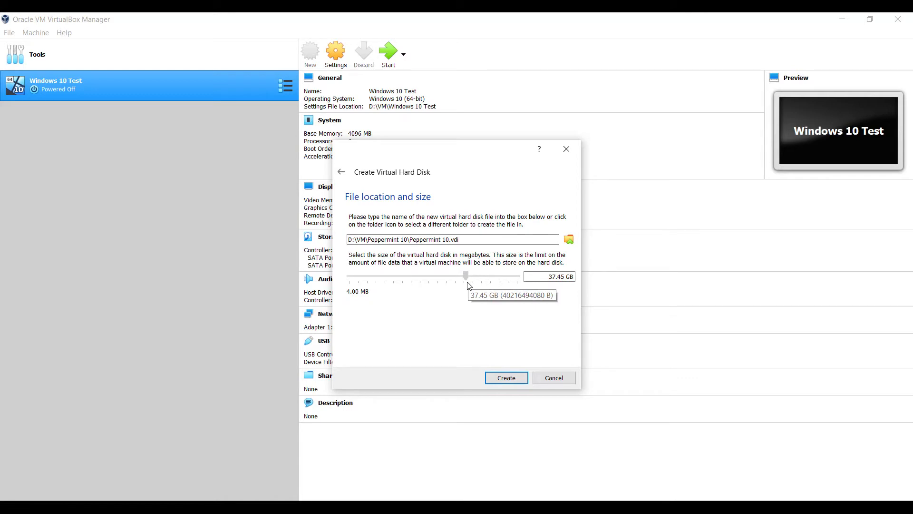
left_click_drag(469, 285, 469, 282)
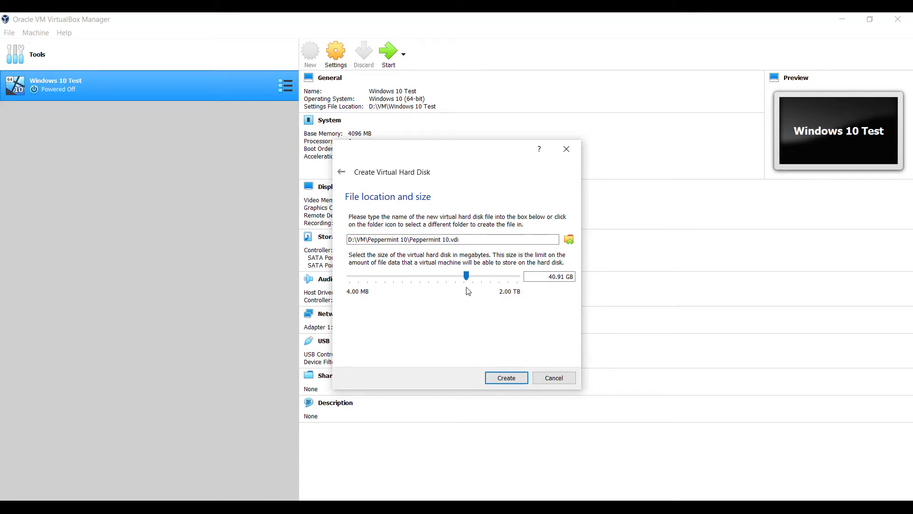
left_click(502, 379)
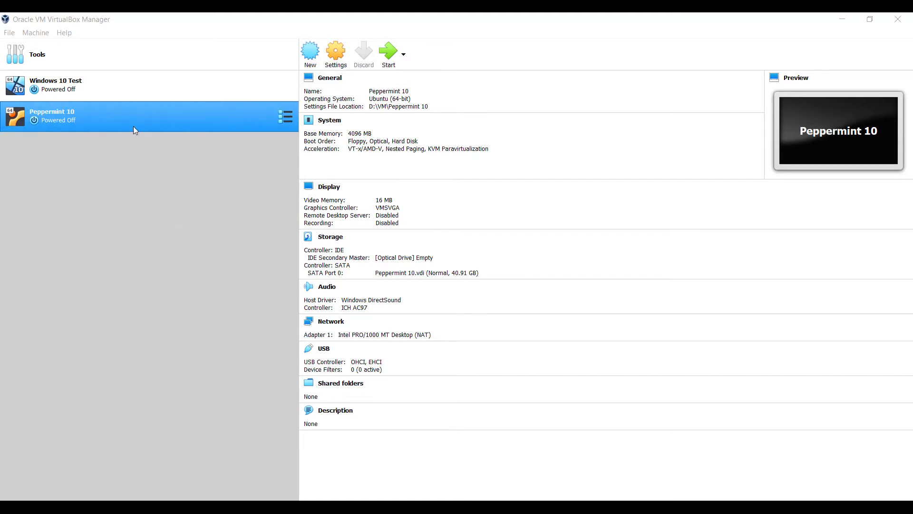
Step: Once disk creation finishes, focus the VirtualBox Manager with Peppermint 10 selected
left_click(338, 23)
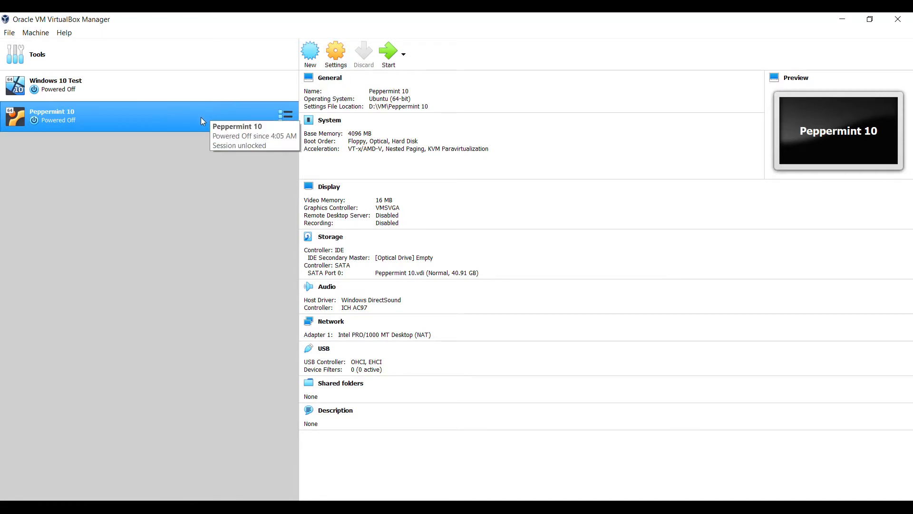
Step: Review Peppermint 10's General Basic, Advanced, Description and Disk Encryption tabs, then switch to System
left_click(333, 55)
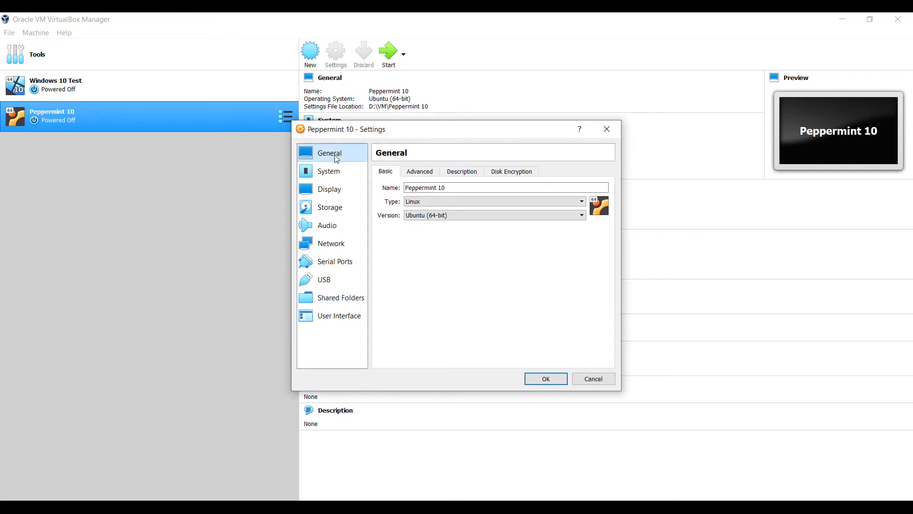
left_click(446, 188)
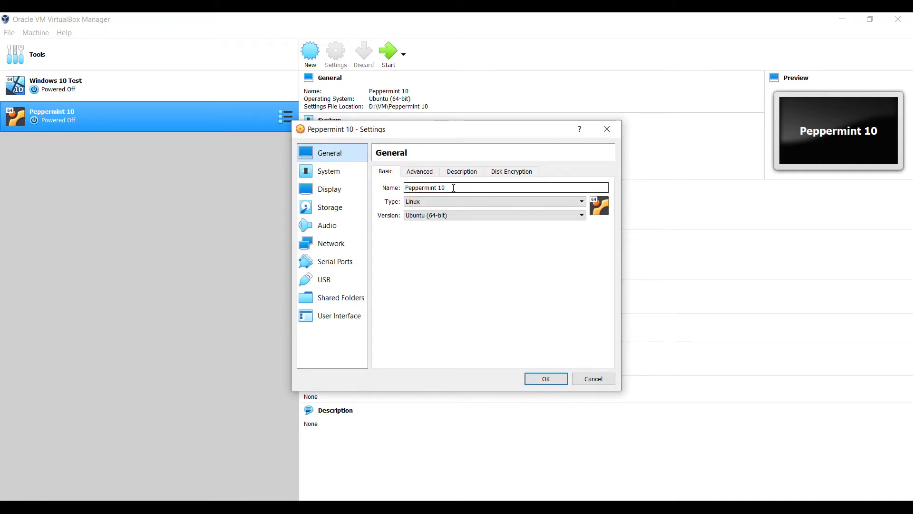
left_click(430, 176)
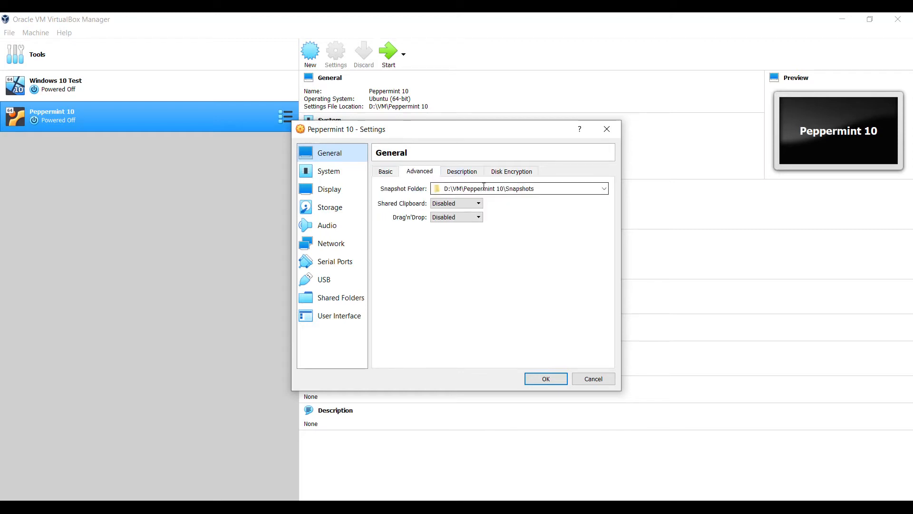
left_click(468, 176)
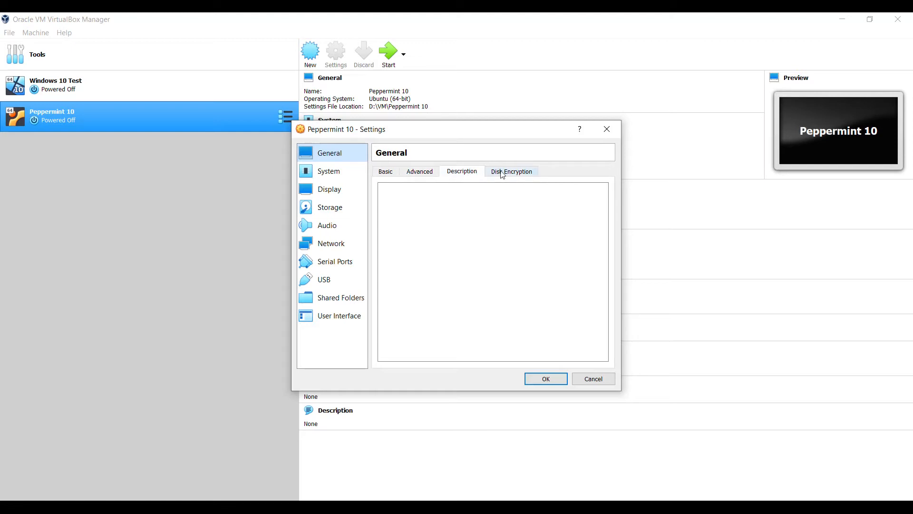
left_click(503, 174)
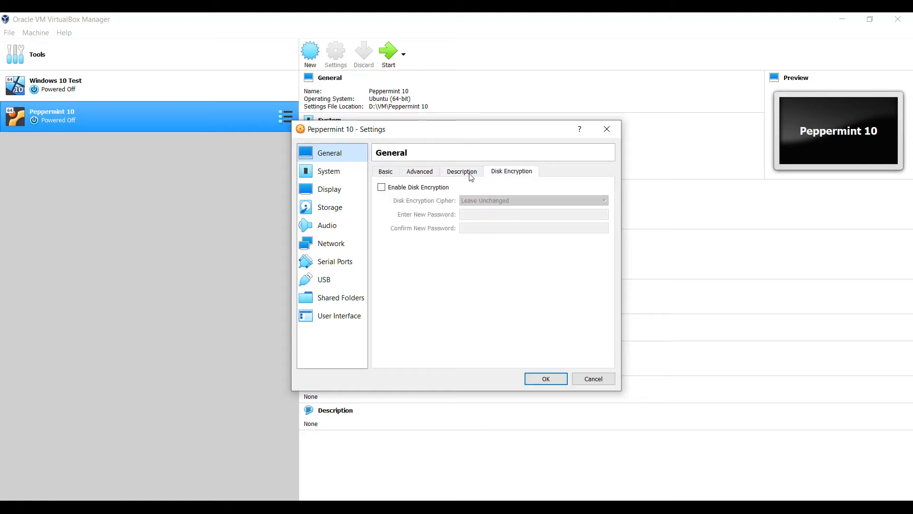
left_click(387, 174)
left_click(349, 179)
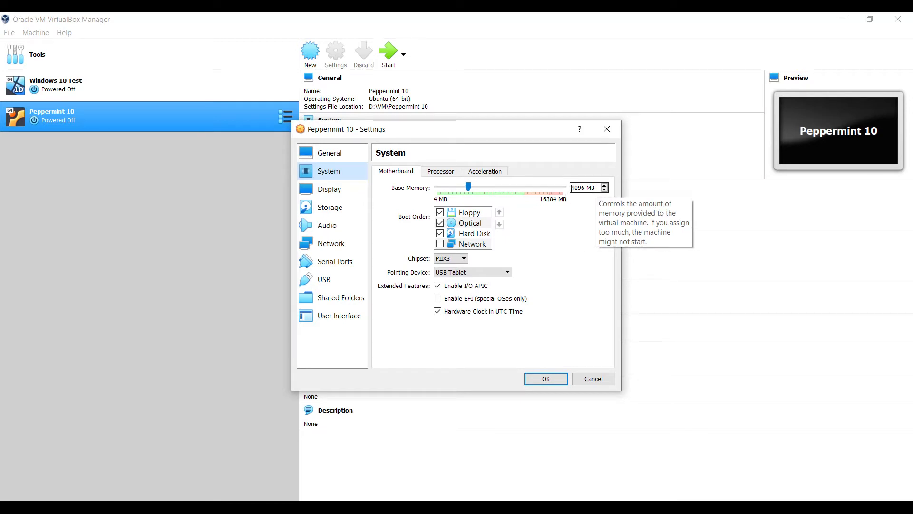
Step: Assign 4 processors on the Processor tab, leaving the execution cap at 100%
left_click(440, 174)
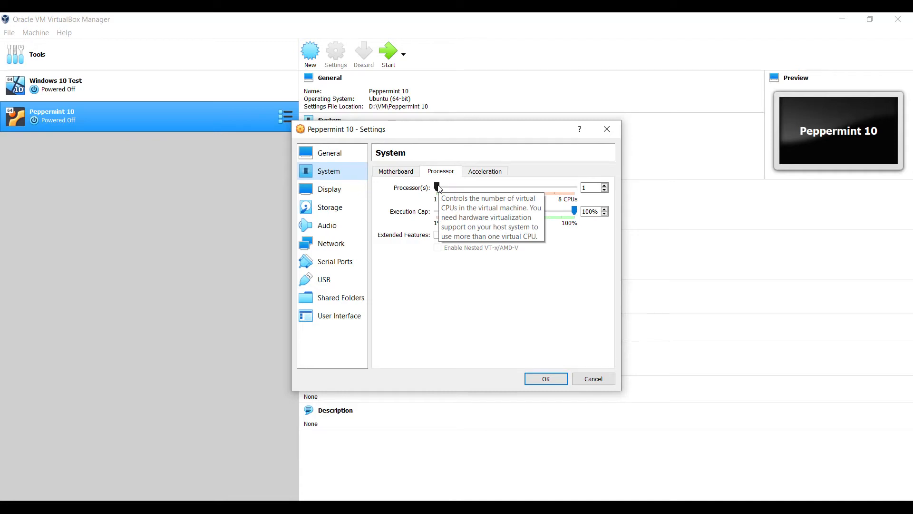
left_click_drag(437, 190, 467, 191)
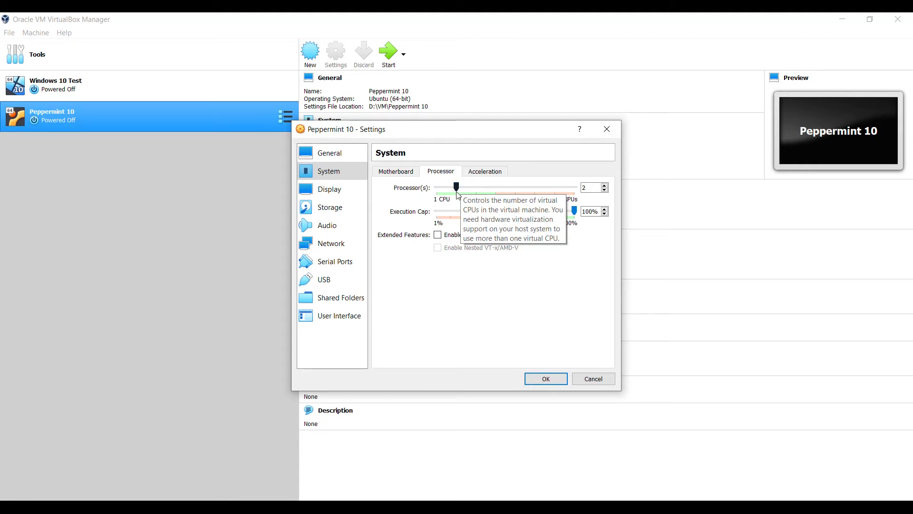
left_click_drag(466, 191, 495, 191)
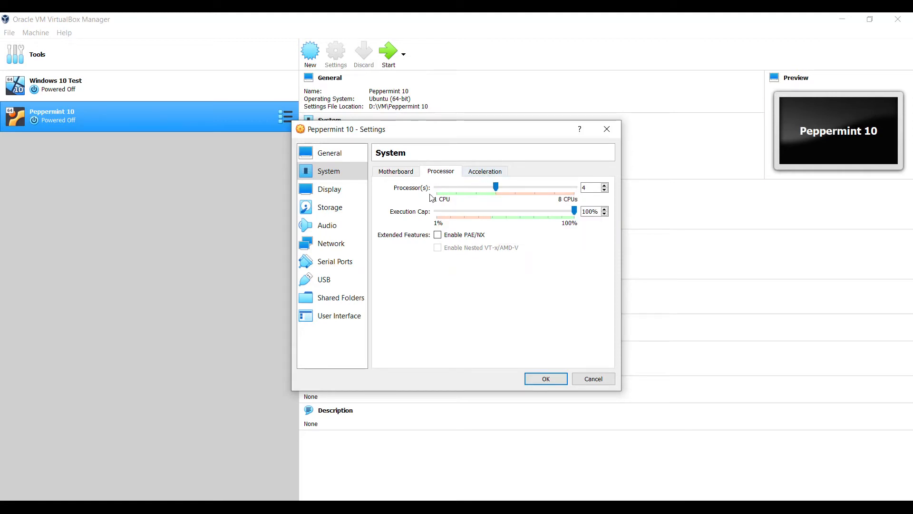
Step: Set Display video memory to 128 MB, then move to the Storage page
left_click(341, 197)
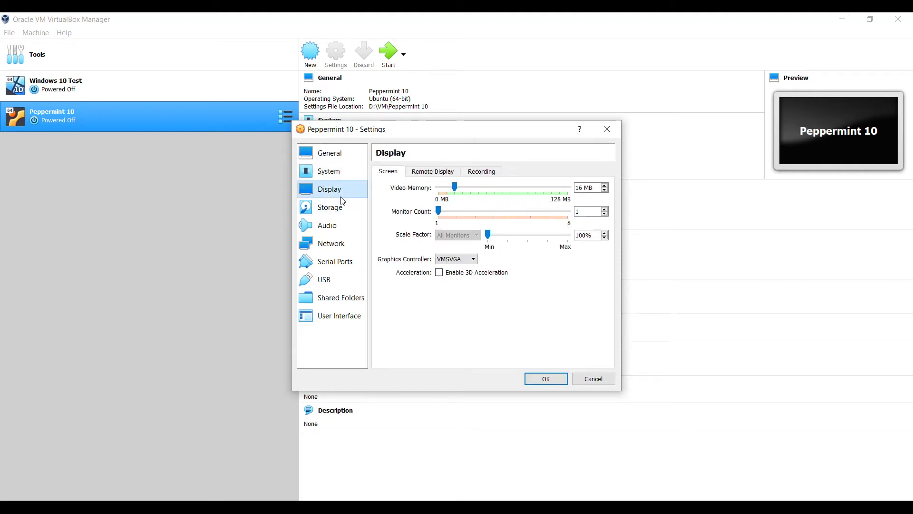
left_click(458, 190)
left_click_drag(458, 190, 570, 191)
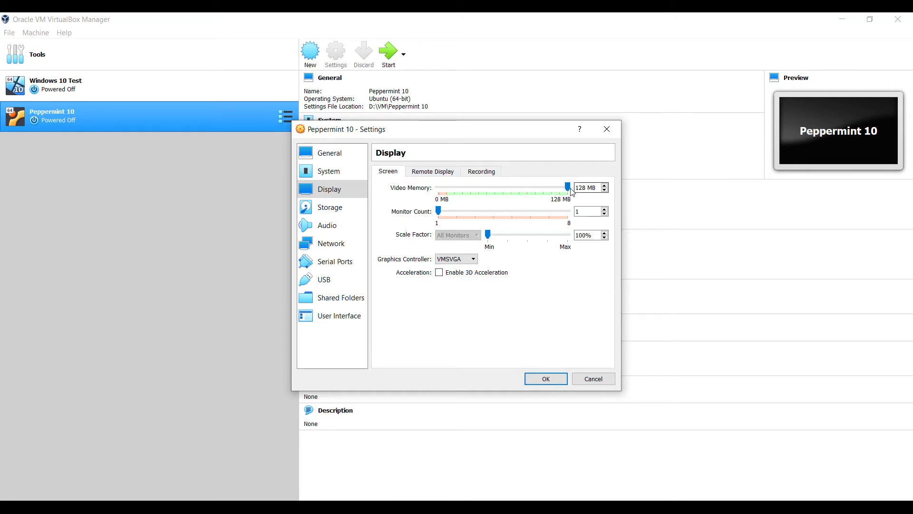
left_click(348, 214)
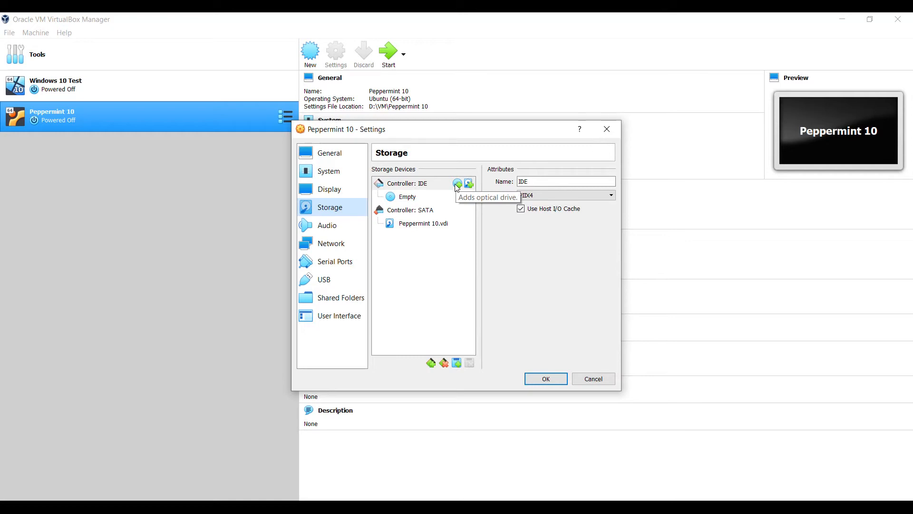
left_click(419, 199)
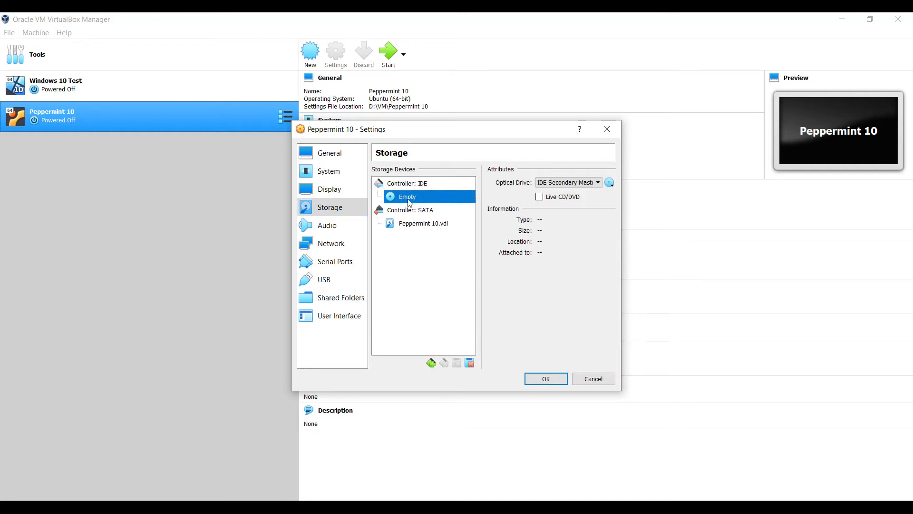
left_click(610, 185)
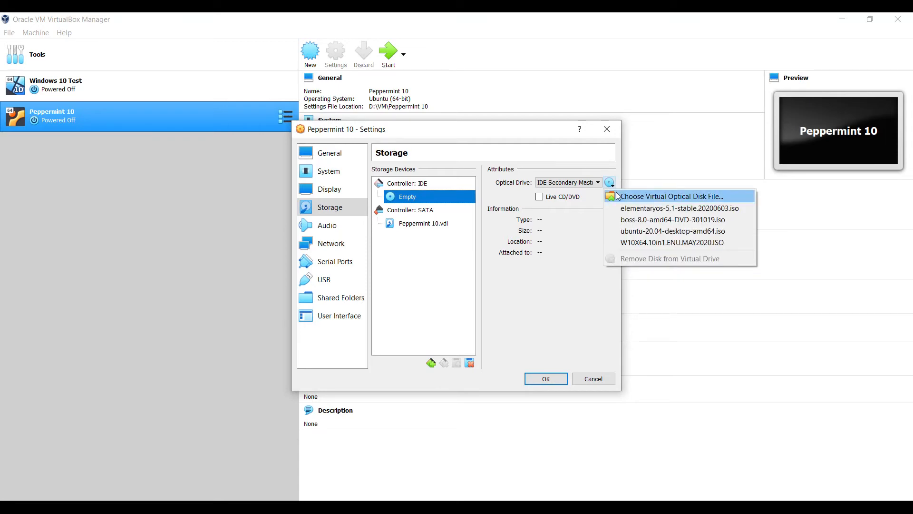
left_click(621, 196)
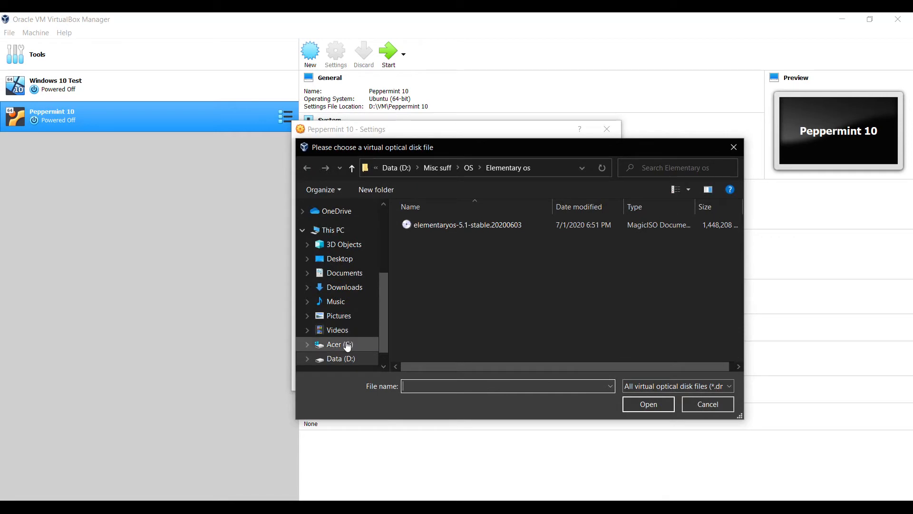
scroll(347, 345, "down", 1)
scroll(357, 335, "up", 1)
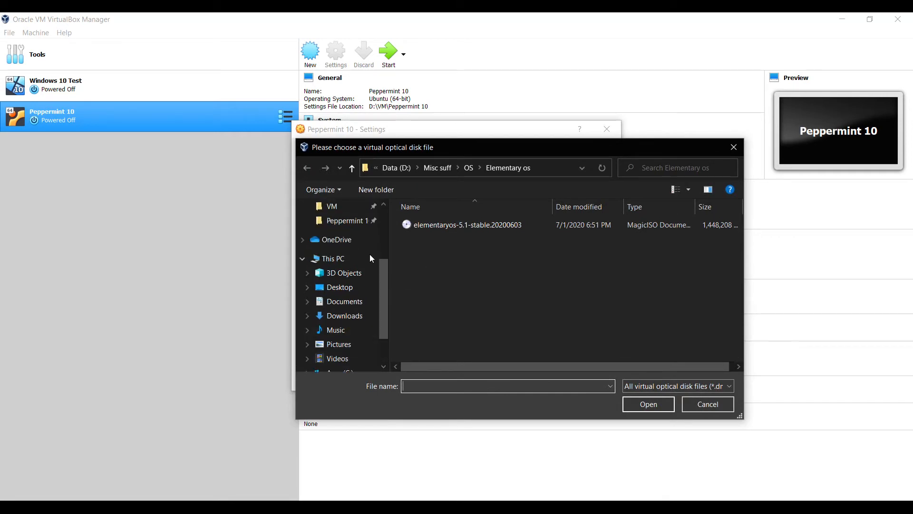
left_click(351, 225)
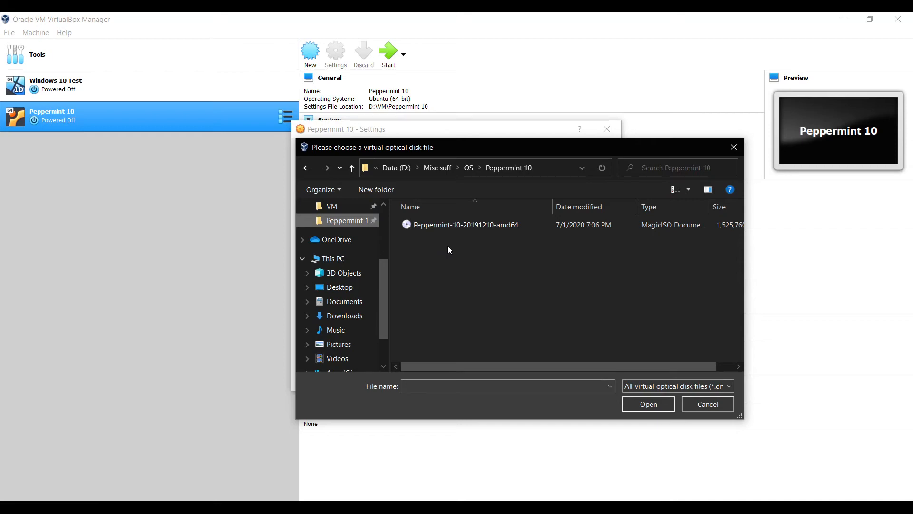
left_click(482, 225)
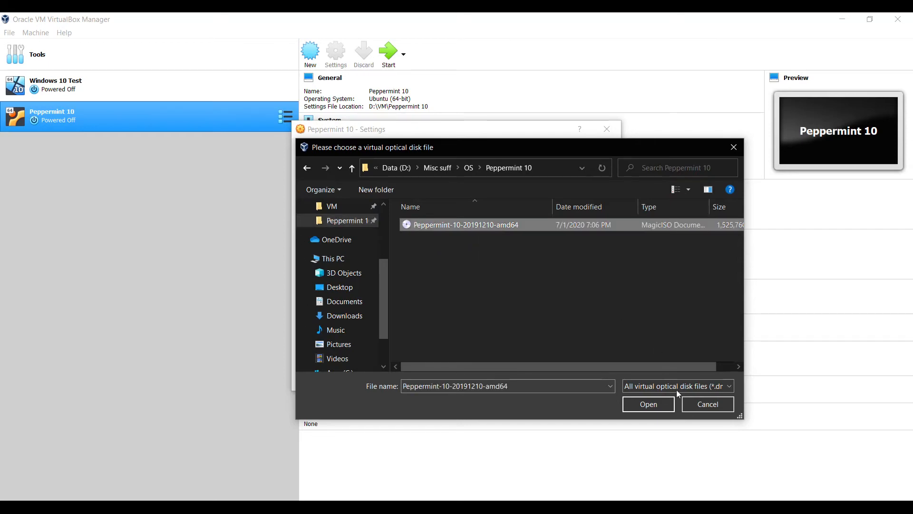
left_click(657, 405)
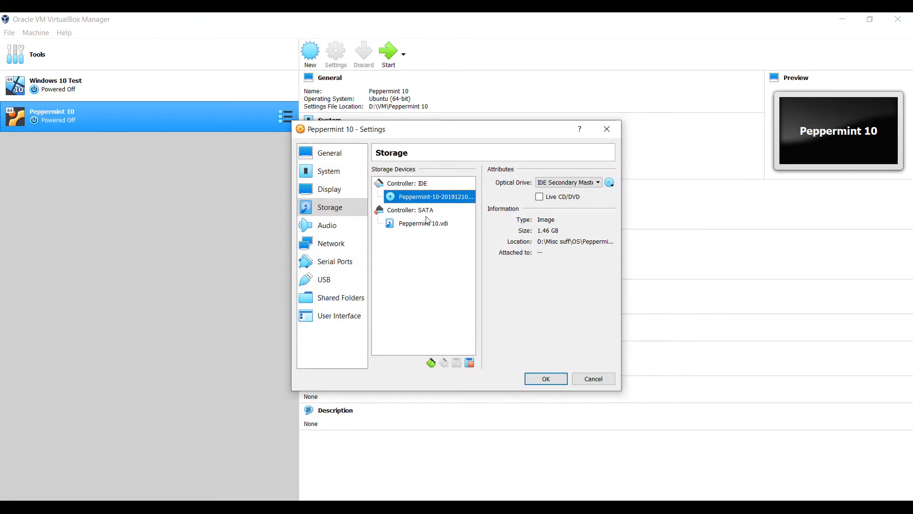
Step: Look over the Audio, Network and Serial Ports pages, then save the settings with OK
left_click(337, 232)
left_click(332, 245)
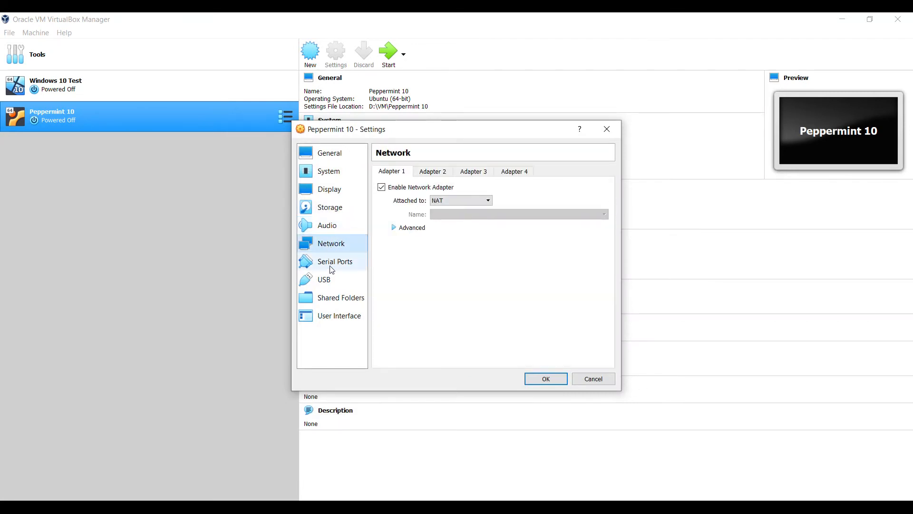
left_click(332, 268)
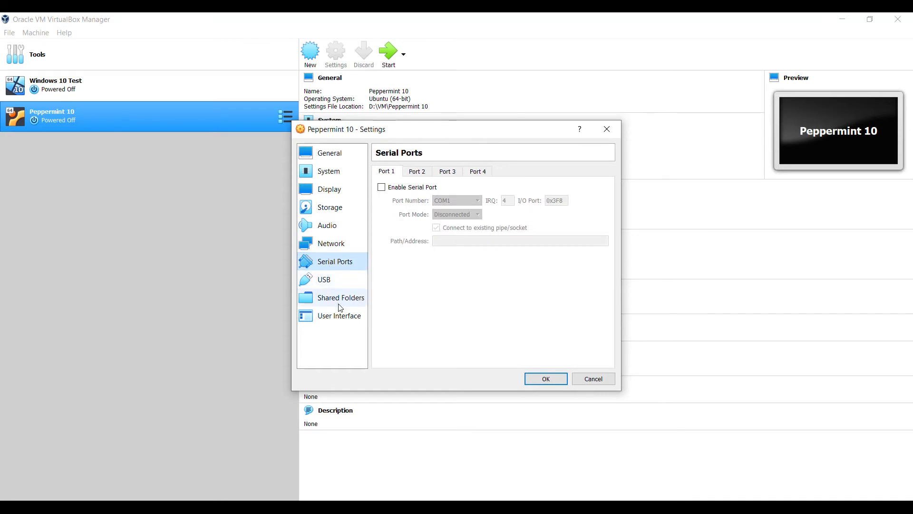
left_click(546, 379)
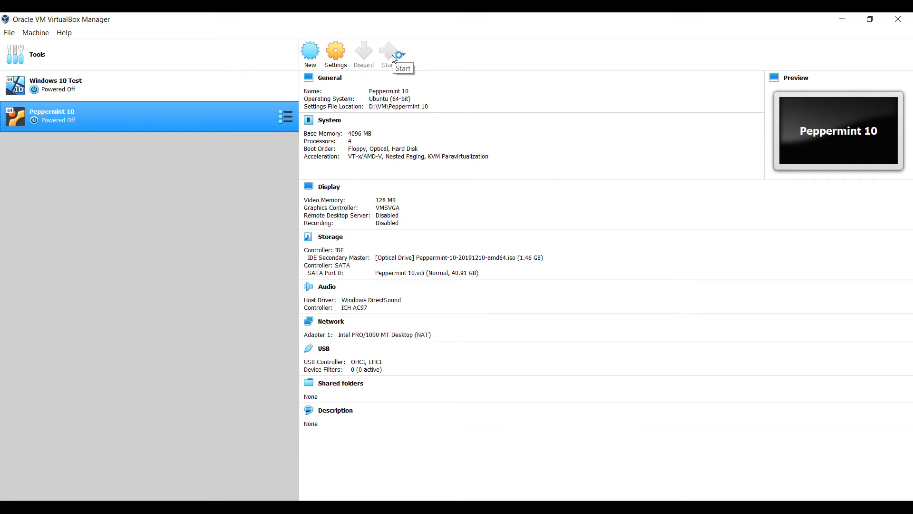
Step: Start the Peppermint 10 VM and boot the Install Peppermint OS entry from the ISO boot menu
left_click(392, 56)
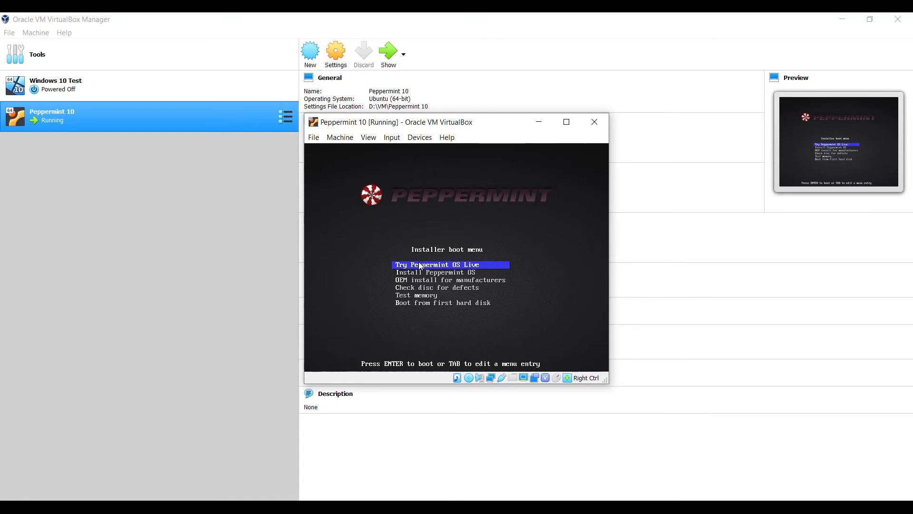
key("Down")
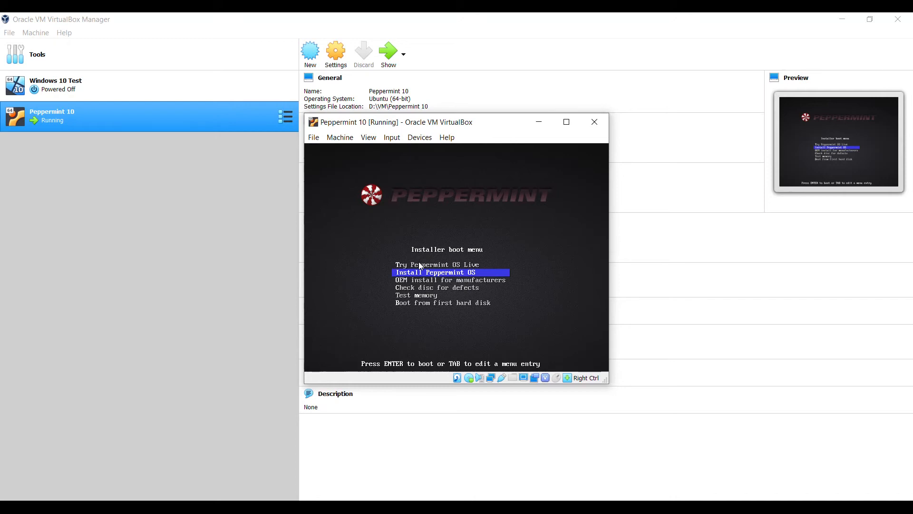
key("Return")
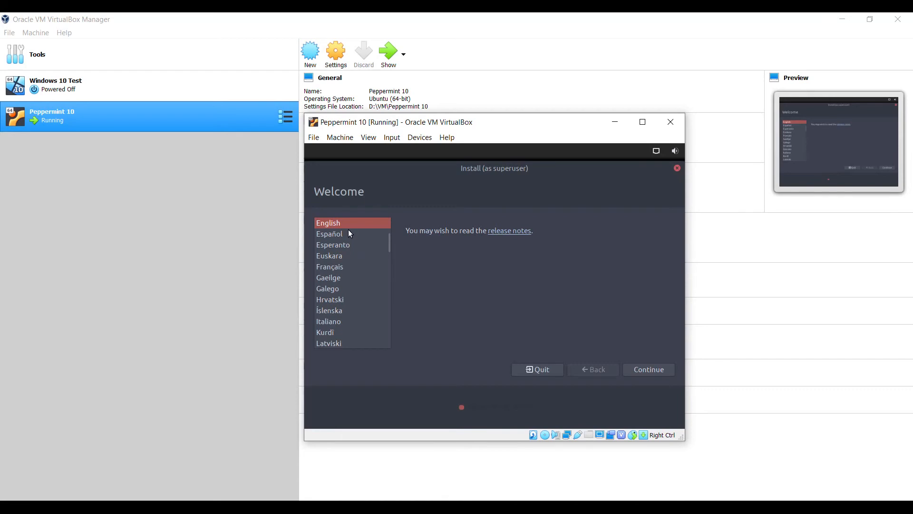
Step: Accept English, the English (US) keyboard layout and Normal installation in the installer
left_click(640, 366)
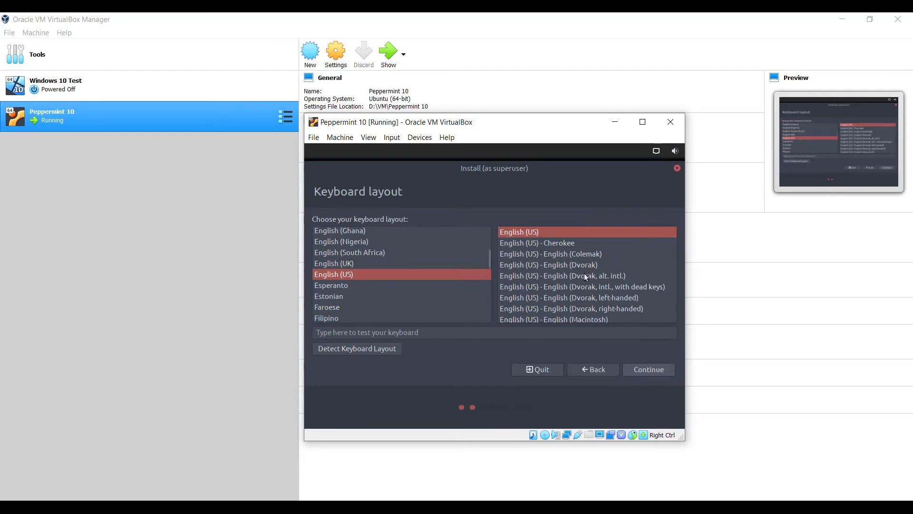
left_click(642, 372)
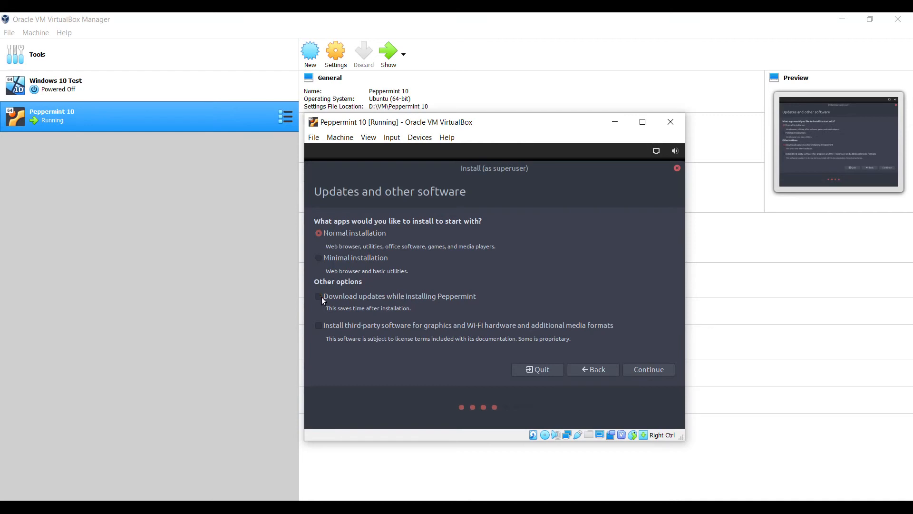
left_click(642, 369)
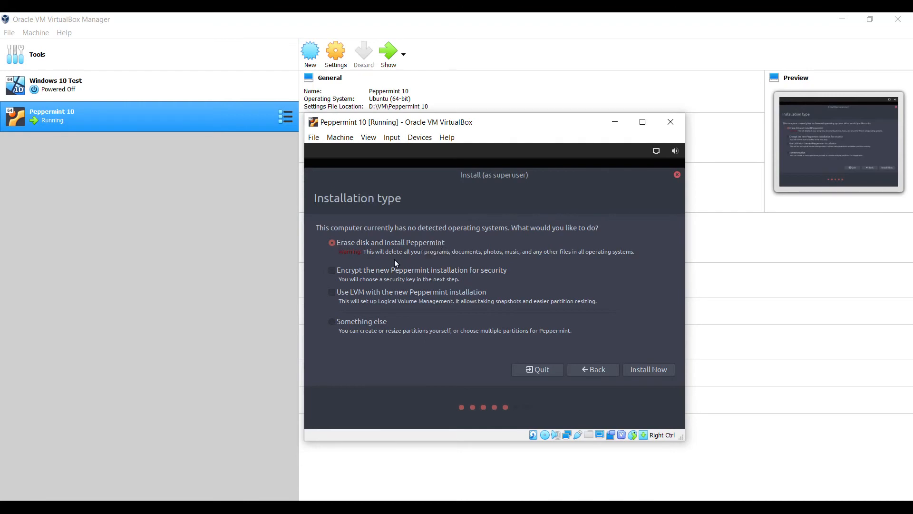
Step: Choose Erase disk and install Peppermint with Install Now, confirming the partition changes be written to disk
left_click(642, 368)
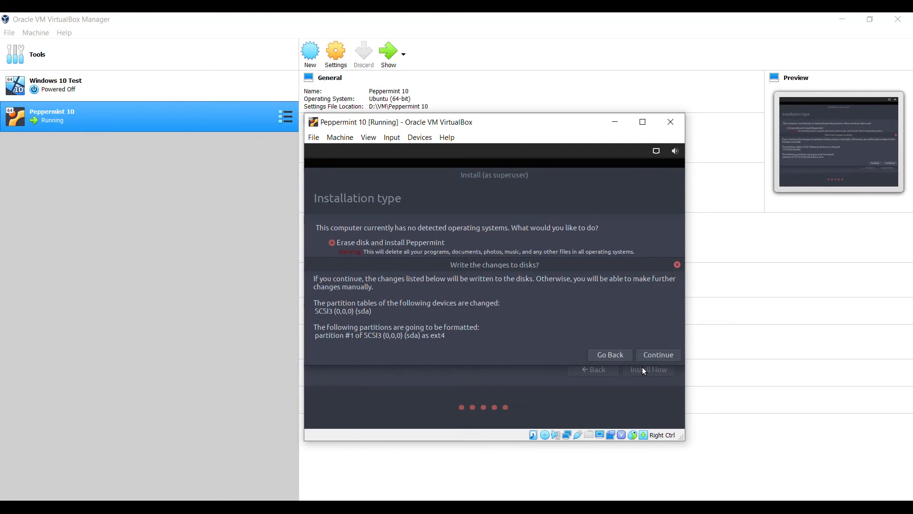
left_click(674, 355)
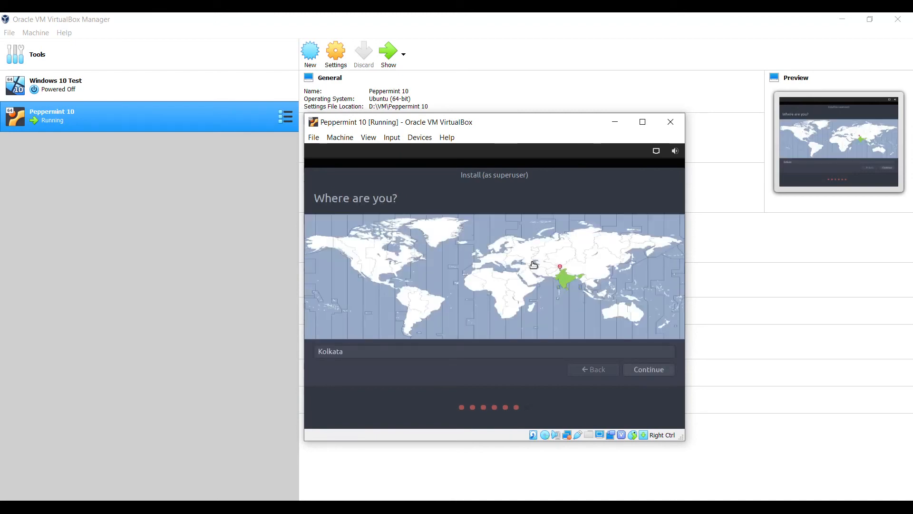
Step: Keep Kolkata as location, enter the user's name, choose automatic login, and set and confirm the password
left_click(639, 369)
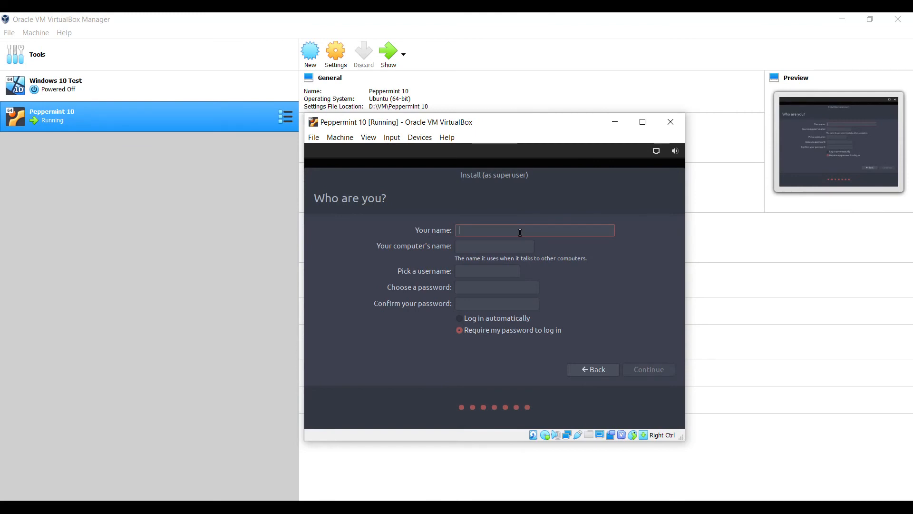
type("Projectpine")
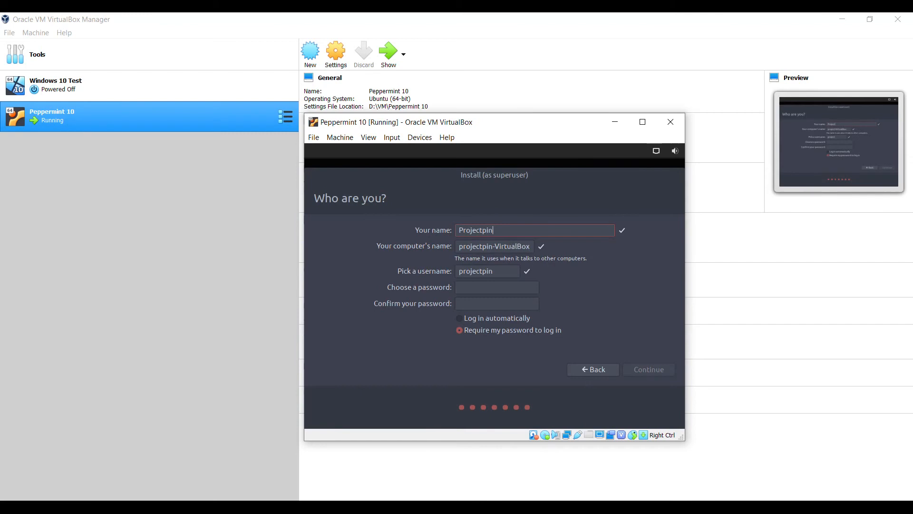
type("apple")
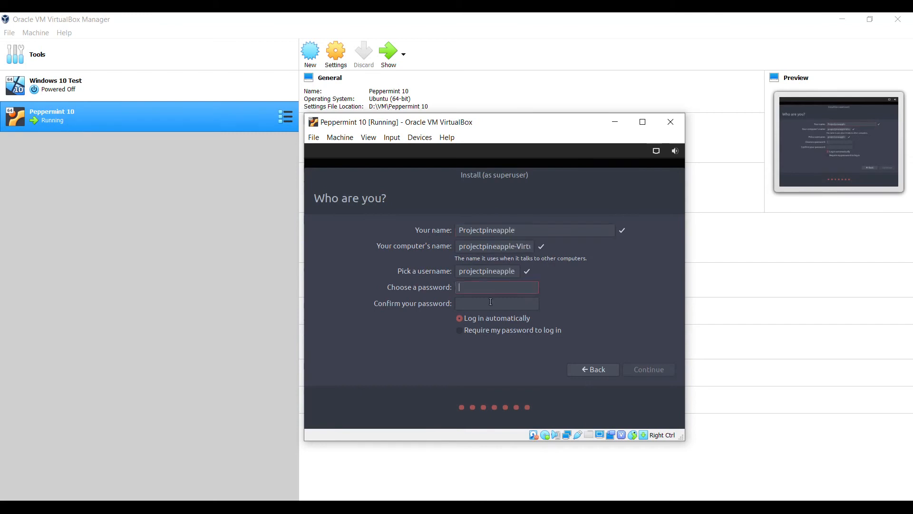
left_click(489, 303)
left_click(497, 289)
type("12345678")
left_click(498, 303)
type("12345678")
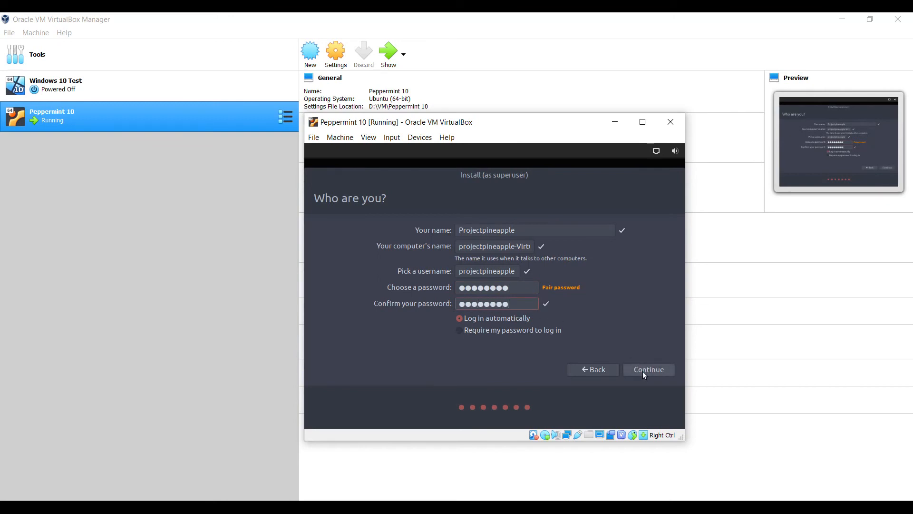
Step: Submit the Who are you? details and let the installation run to Installation Complete
left_click(645, 375)
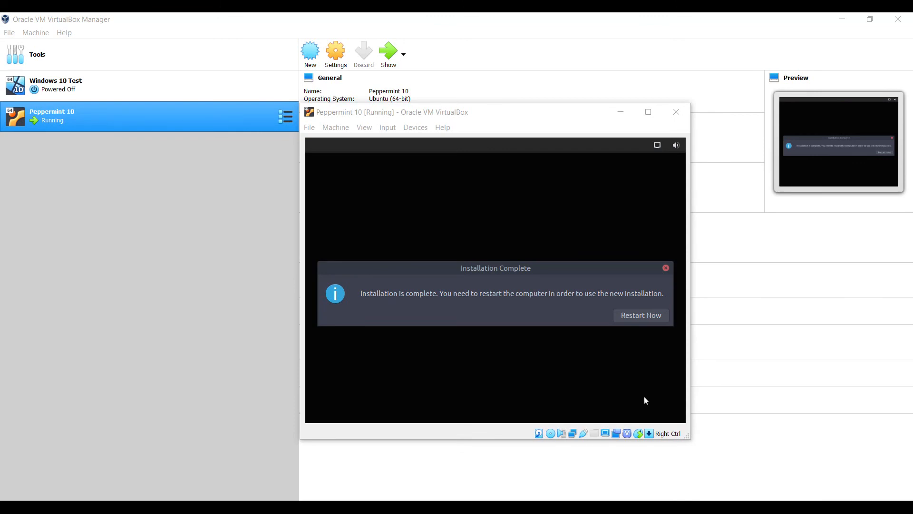
Step: Choose Restart Now and enlarge the Peppermint 10 VM window while it reboots
left_click(636, 316)
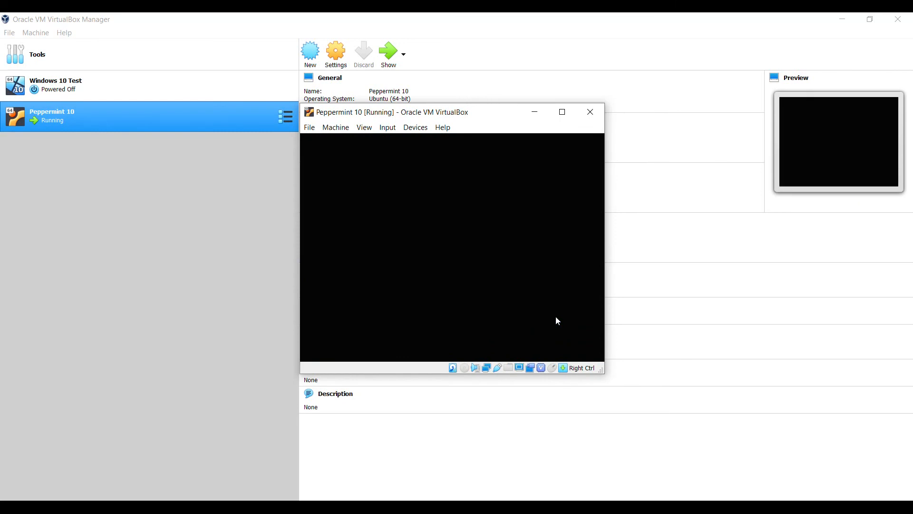
mouse_move(602, 369)
left_mouse_down()
mouse_move(639, 397)
mouse_move(610, 378)
left_mouse_up()
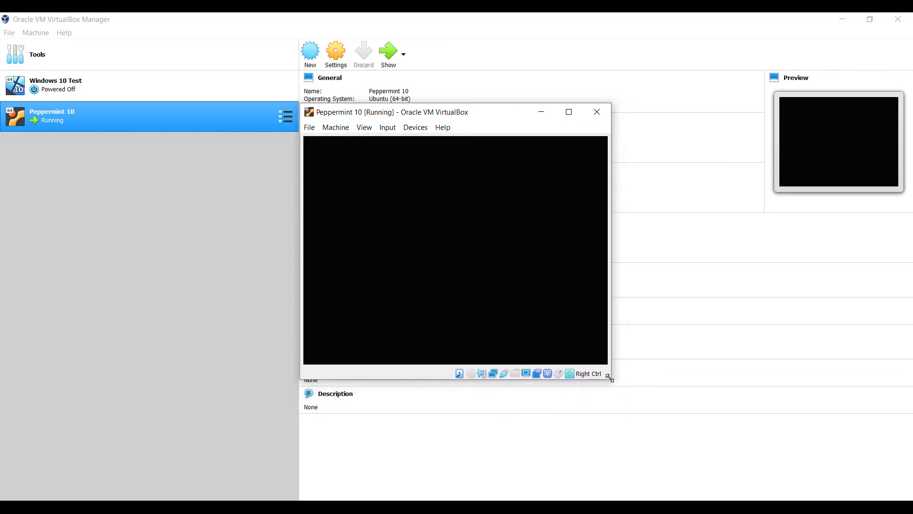